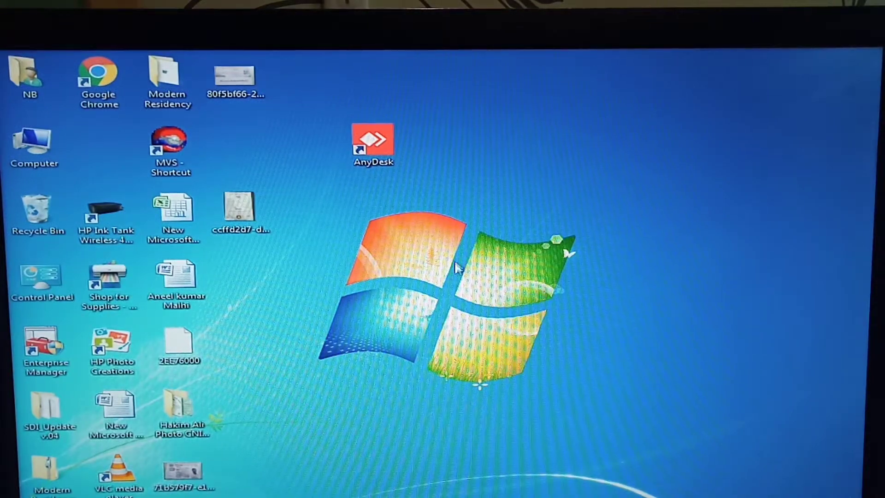
Select the AnyDesk desktop shortcut and try to launch it
mouse_move(408, 79)
left_mouse_down()
mouse_move(441, 216)
mouse_move(387, 172)
left_mouse_up()
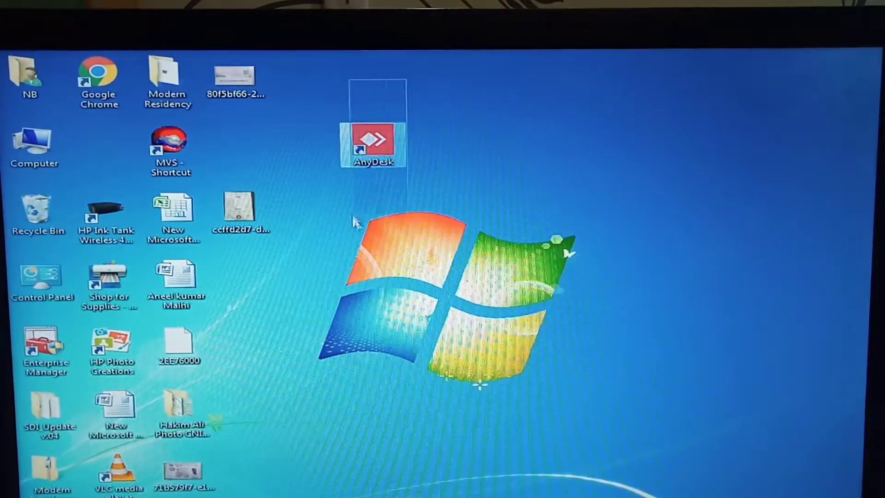
left_click(476, 212)
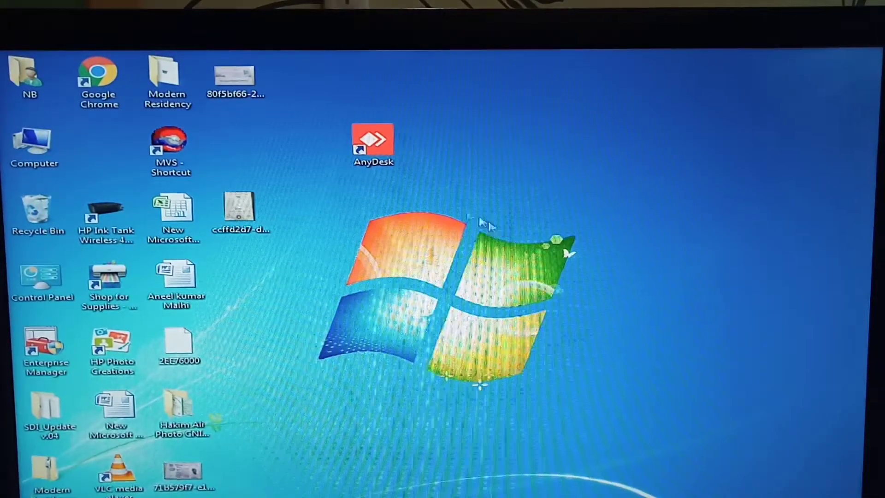
double_click(361, 155)
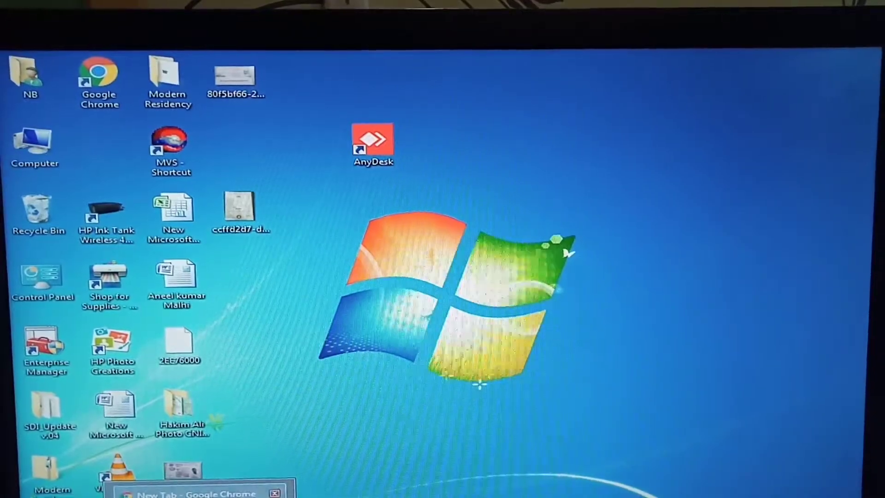
Search Google for 'anydesk' in Chrome, visit the official AnyDesk site, then minimize Chrome
left_click(193, 492)
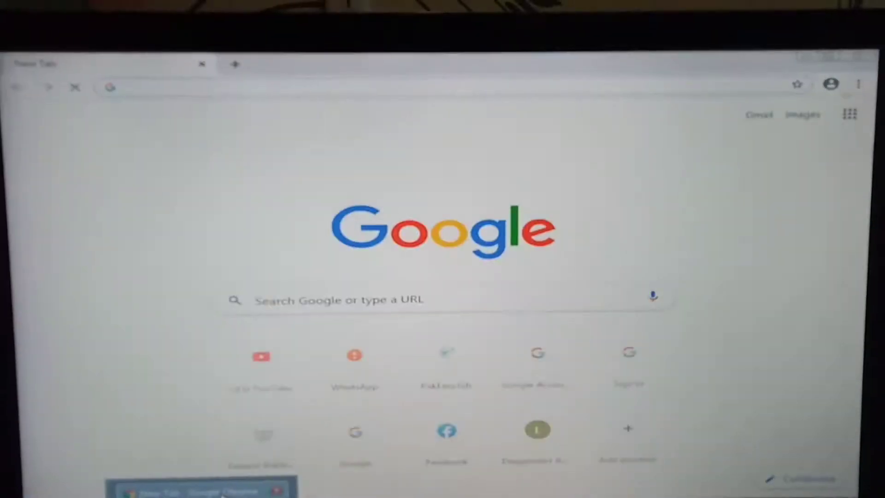
left_click(366, 299)
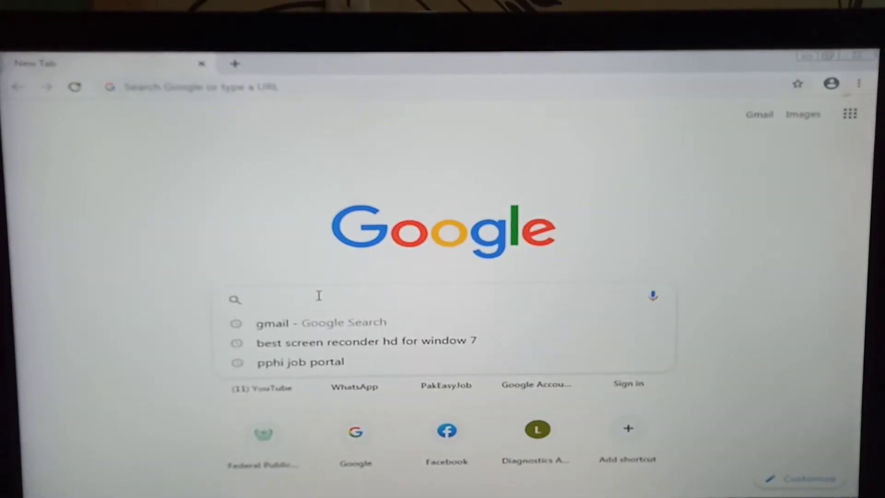
type("any")
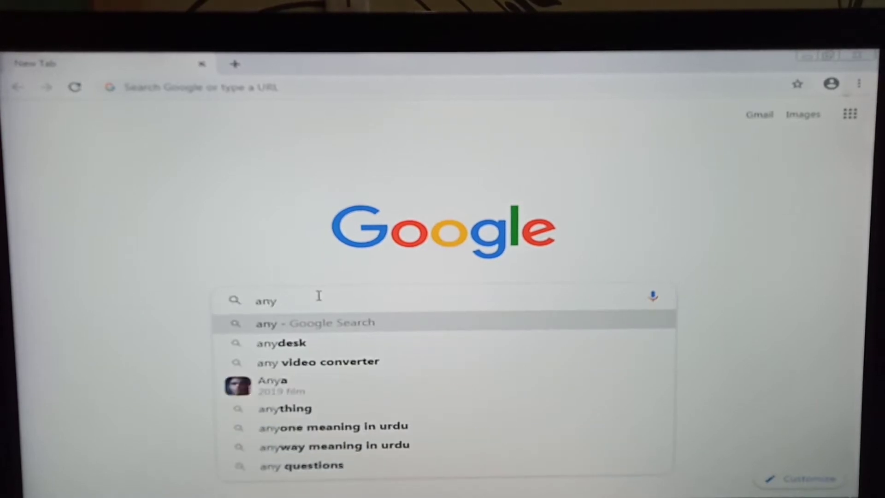
left_click(283, 343)
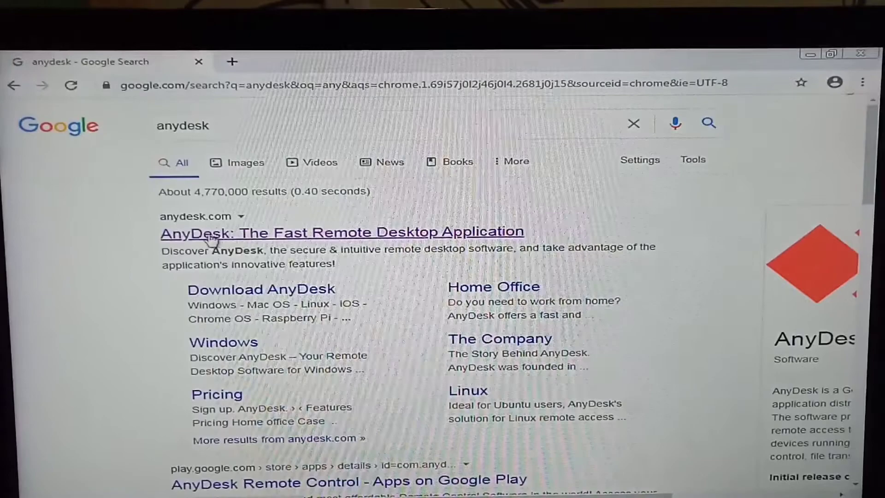
left_click(412, 233)
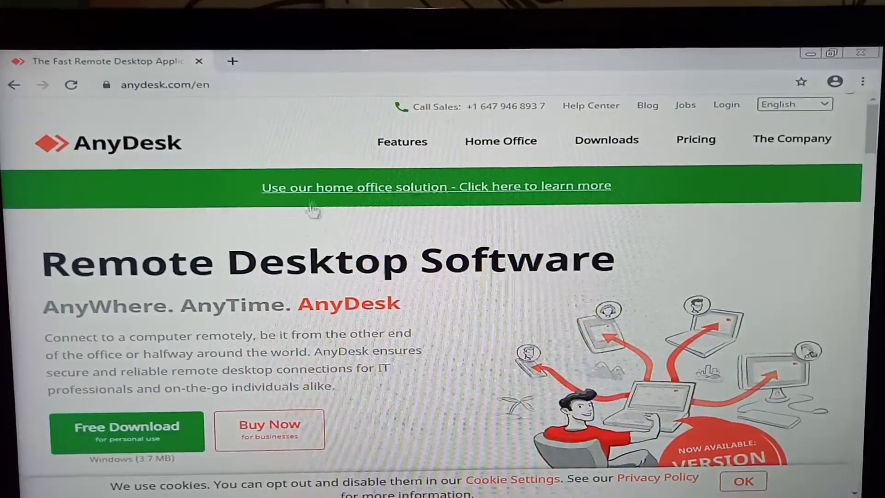
left_click(811, 54)
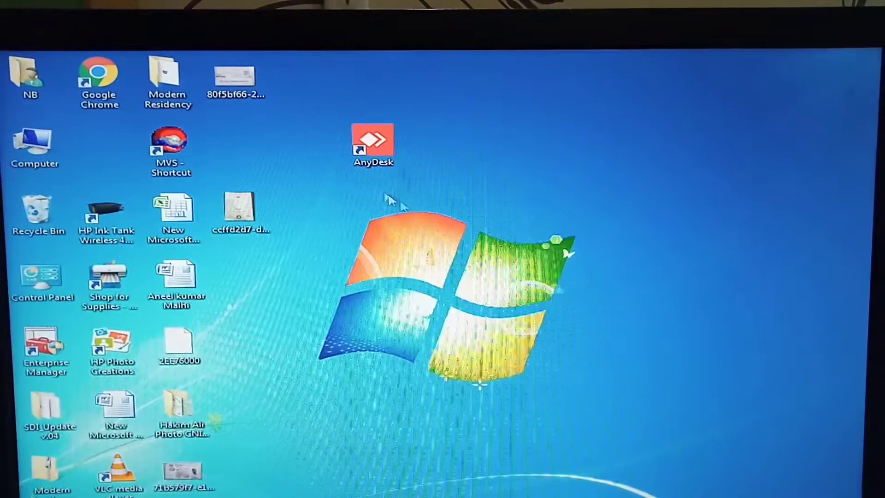
left_click(373, 145)
double_click(373, 145)
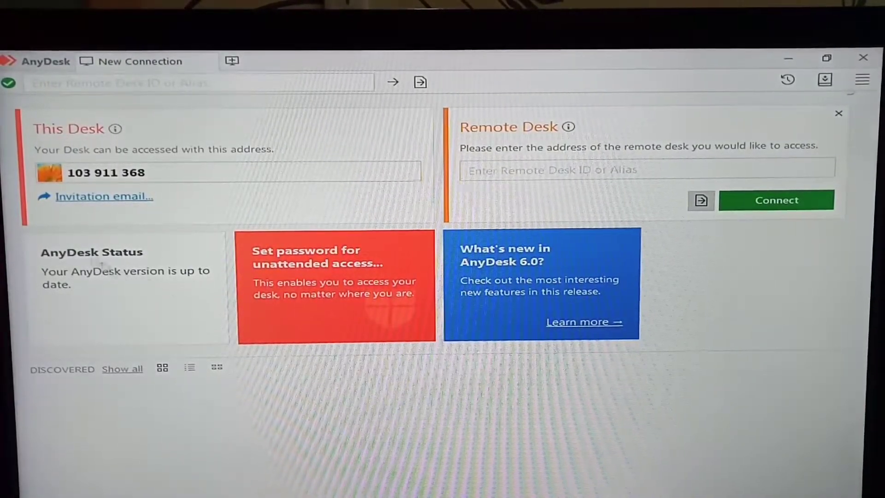
left_click(838, 112)
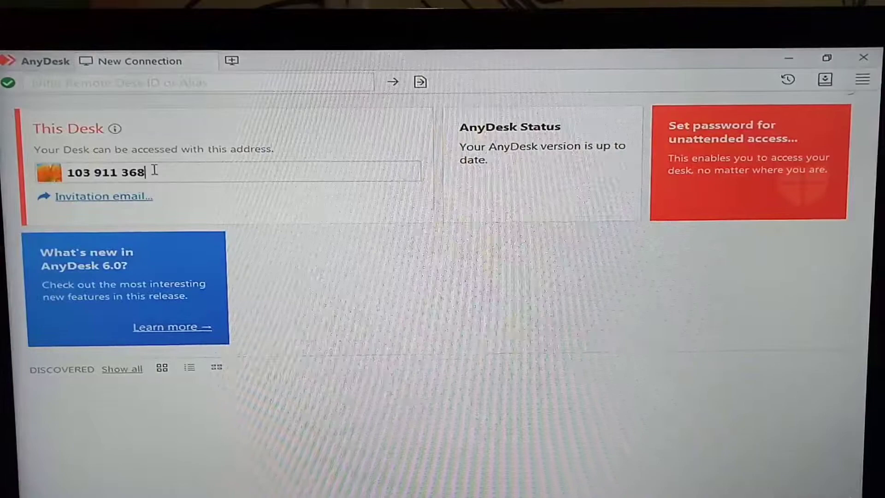
left_click_drag(147, 172, 68, 173)
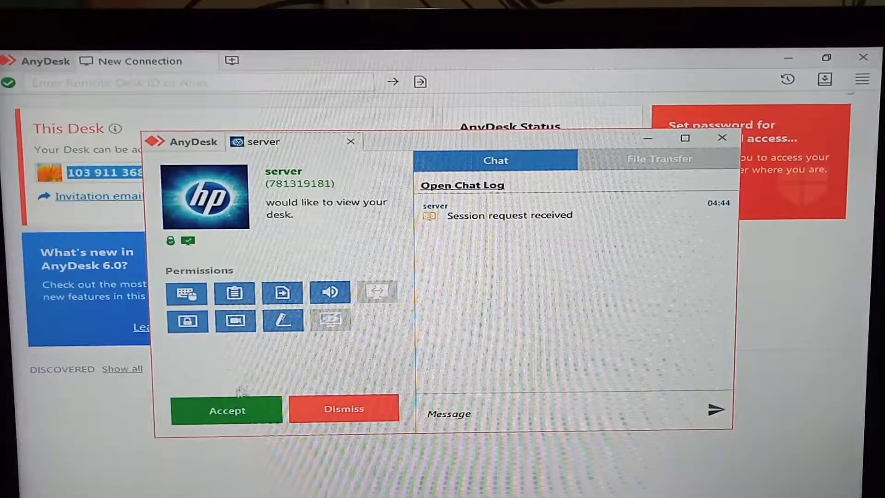
Accept the incoming request from server and minimize the session window
left_click(227, 410)
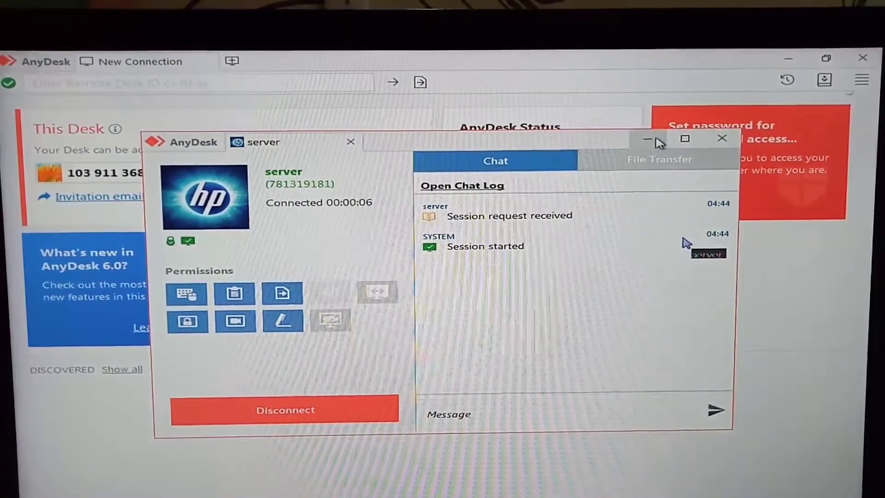
left_click(650, 141)
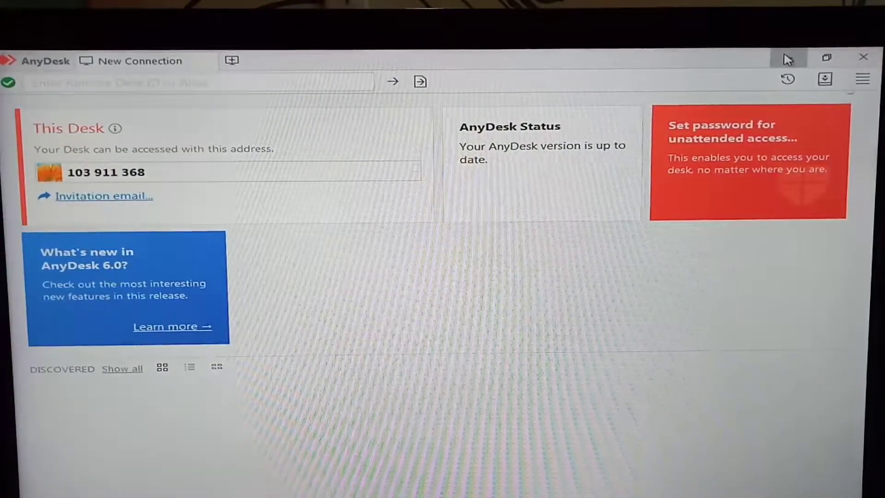
Minimize AnyDesk, refresh the desktop twice, and clear the icon selection
left_click(788, 60)
right_click(555, 184)
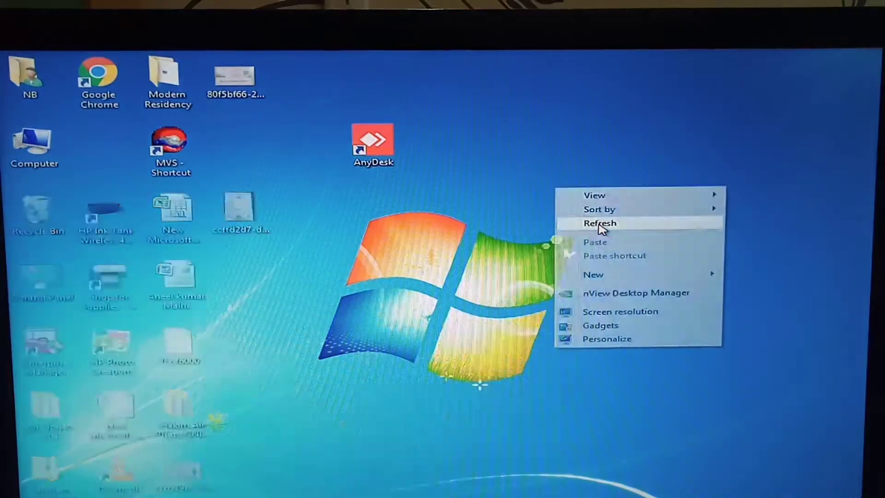
left_click(598, 222)
right_click(512, 132)
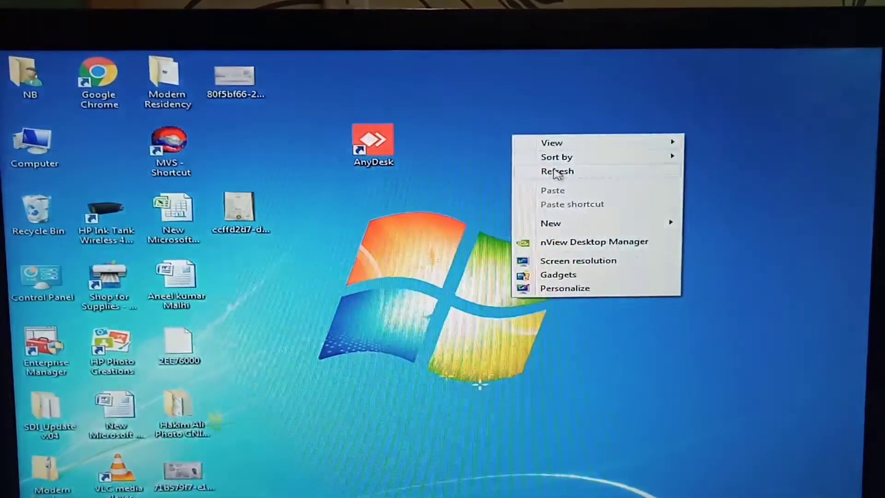
left_click(556, 172)
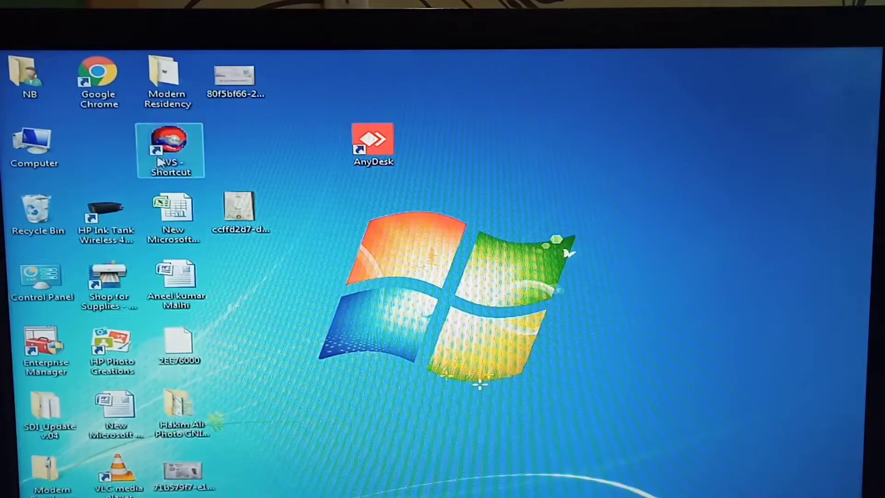
left_click(285, 328)
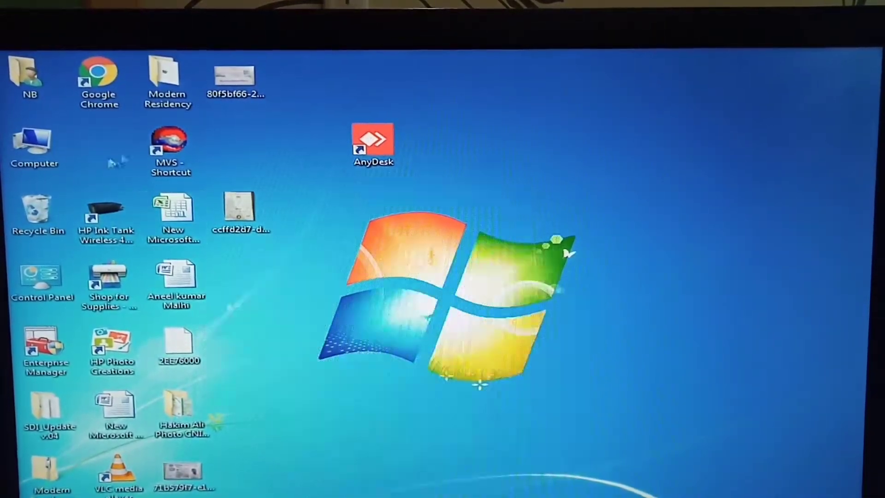
Open Computer from the desktop to list drives C:, D:, E:, F: and the DVD RW drive
double_click(50, 136)
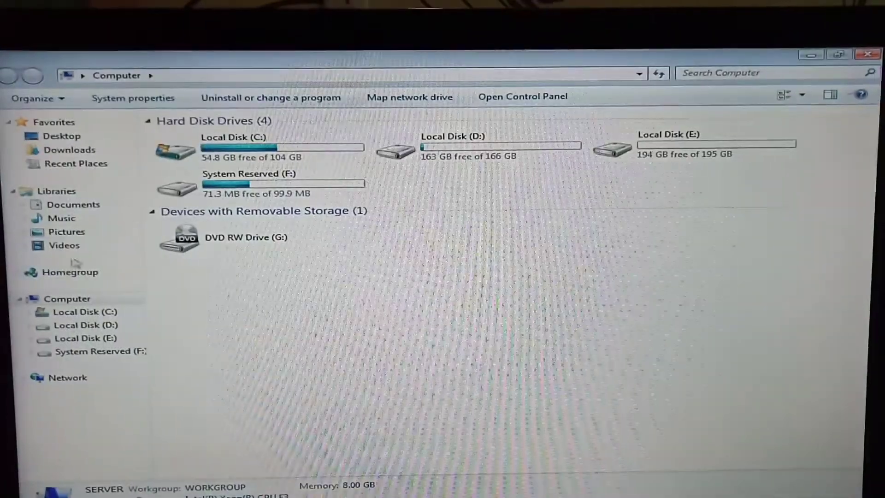